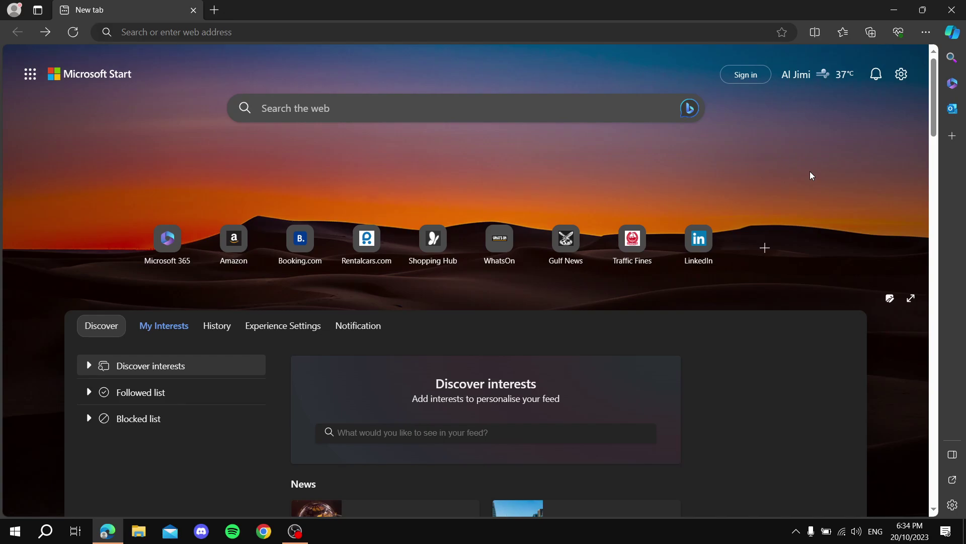
- Reach the Extensions panel from Edge's main menu
left_click(922, 35)
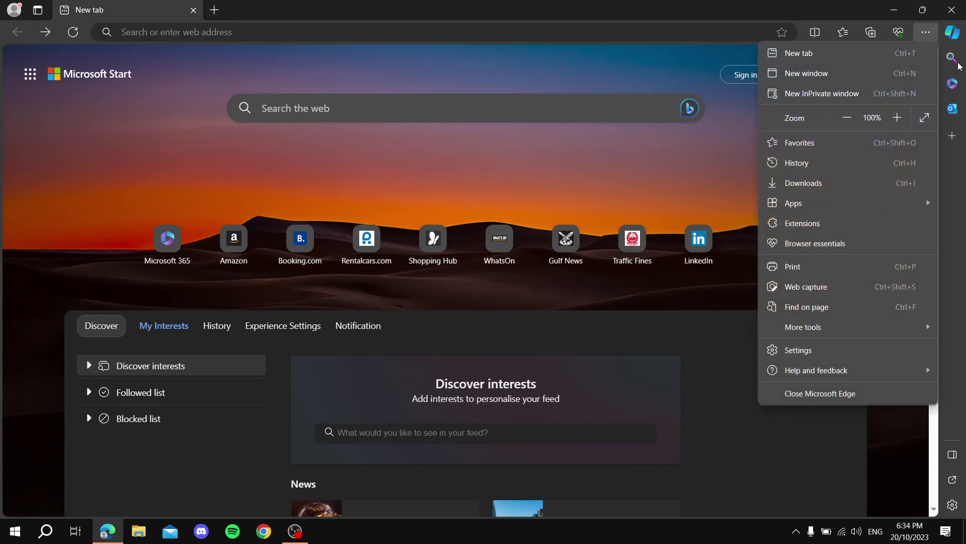
left_click(834, 226)
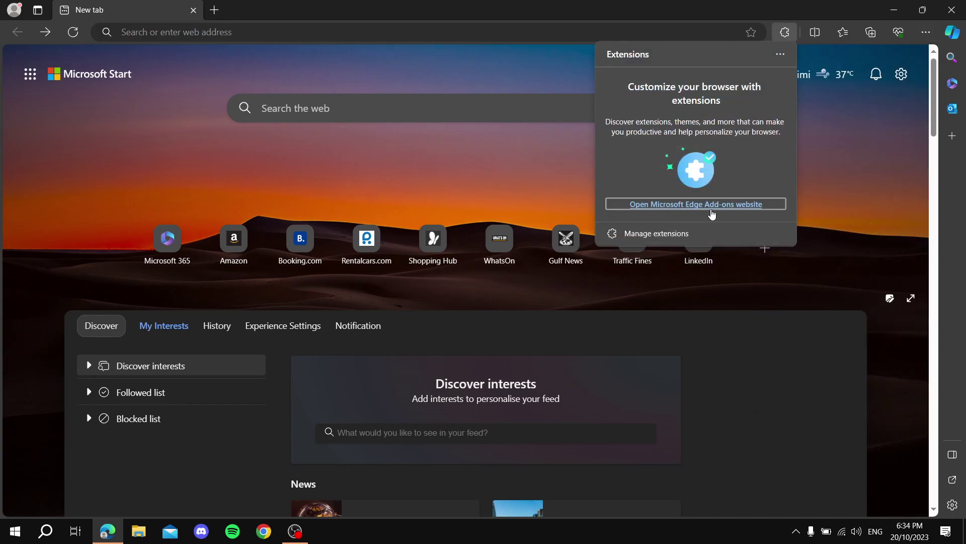
- Search the Edge Add-ons store for 'Adblocker'
left_click(733, 206)
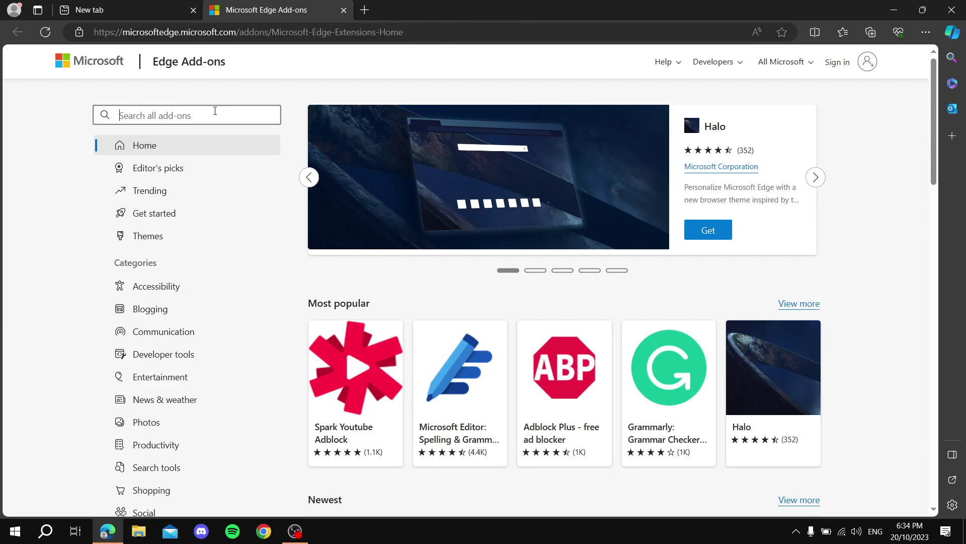
type("Adb")
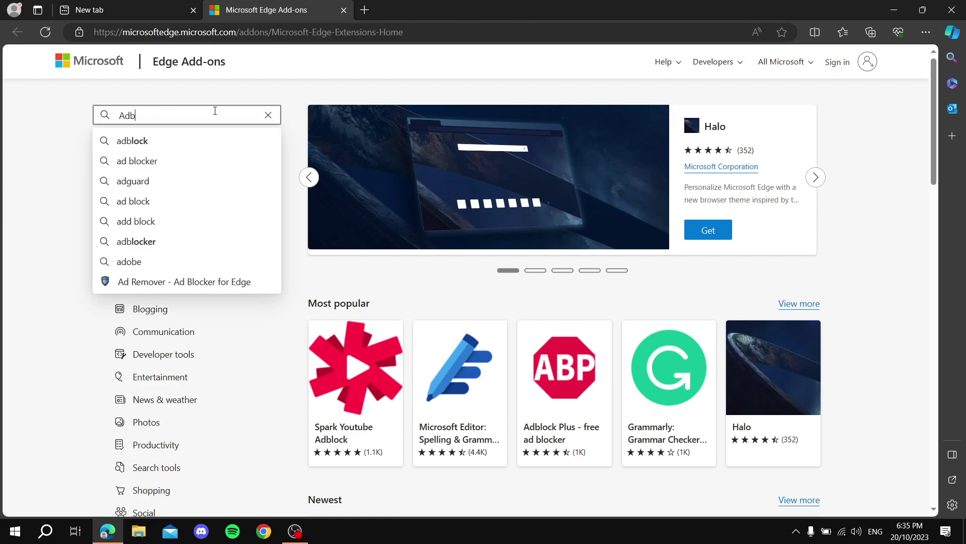
type("locker")
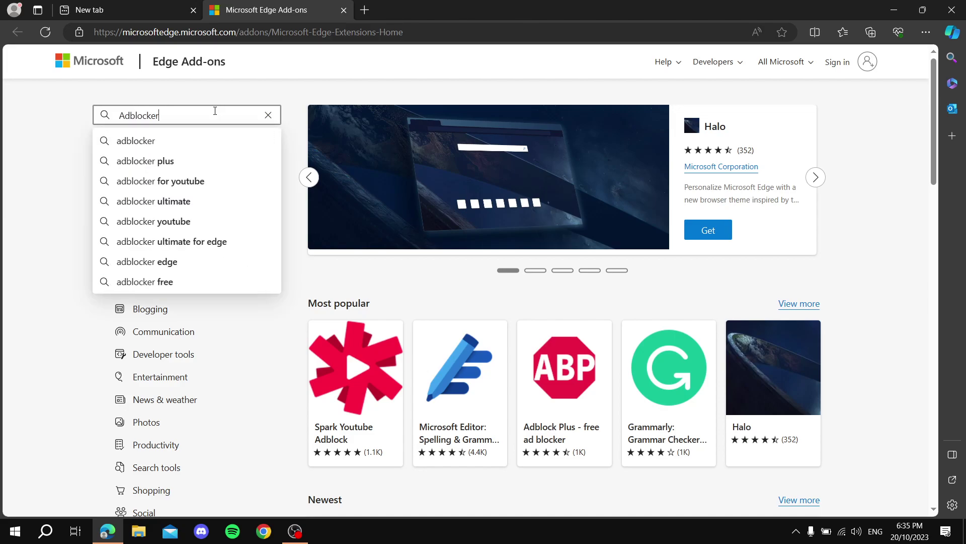
key("Return")
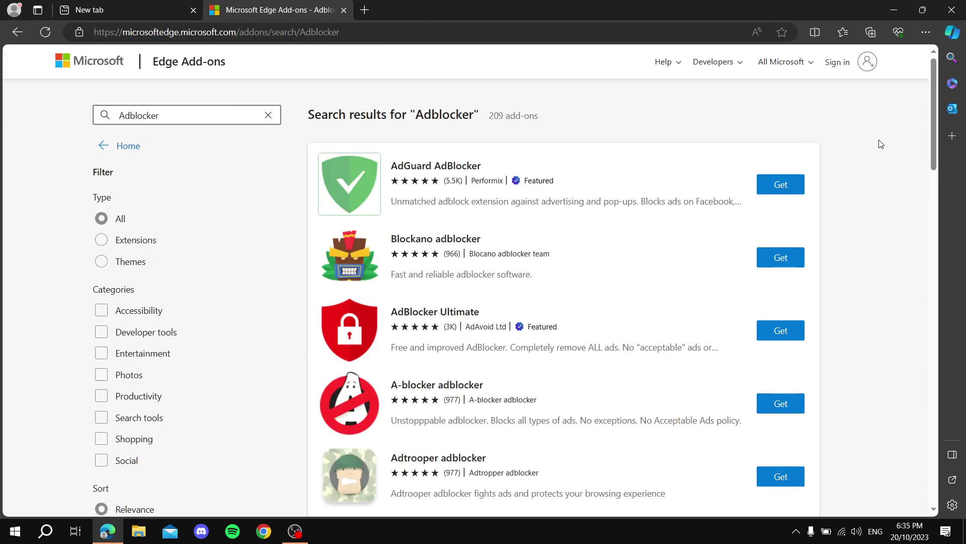
scroll(868, 158, "down", 1)
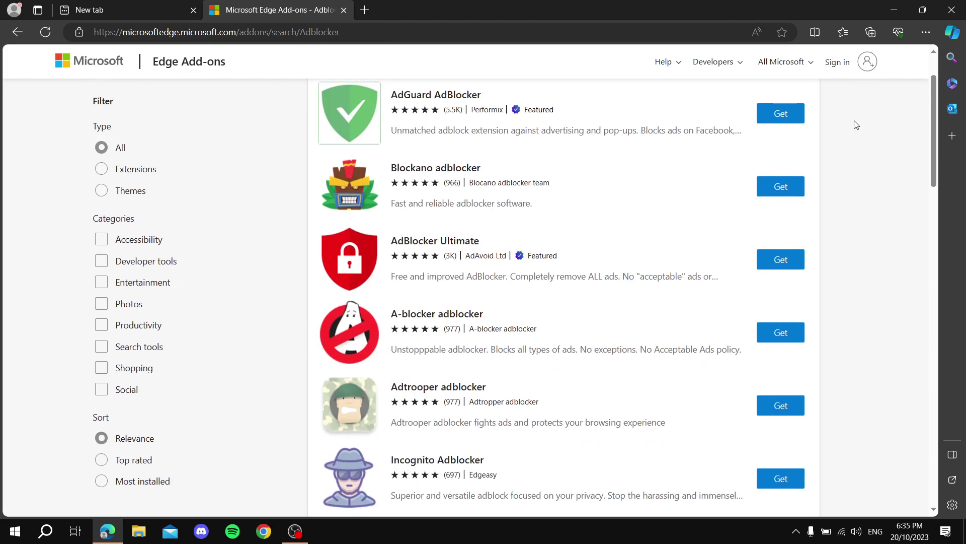
scroll(857, 125, "up", 1)
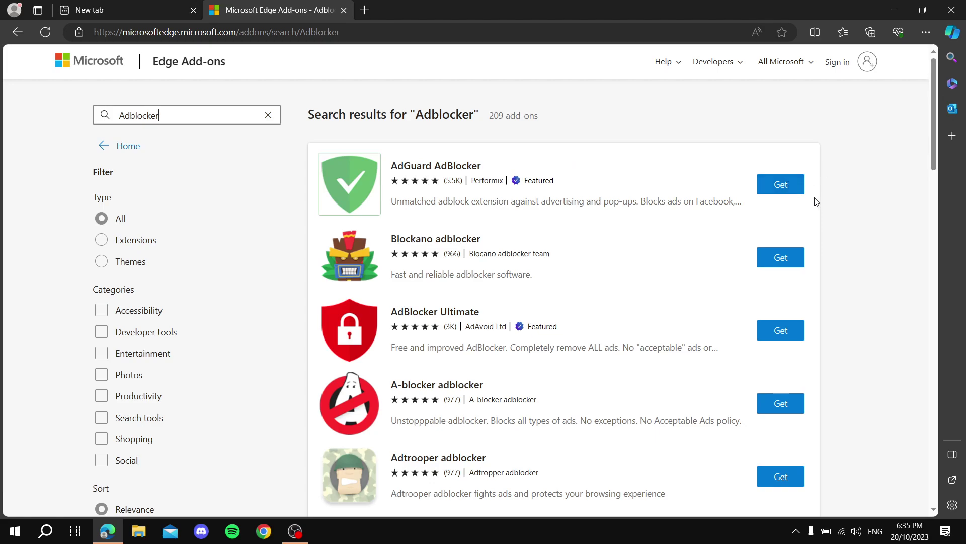
- Install AdGuard AdBlocker, confirming the add-to-Edge permission prompt
left_click(781, 184)
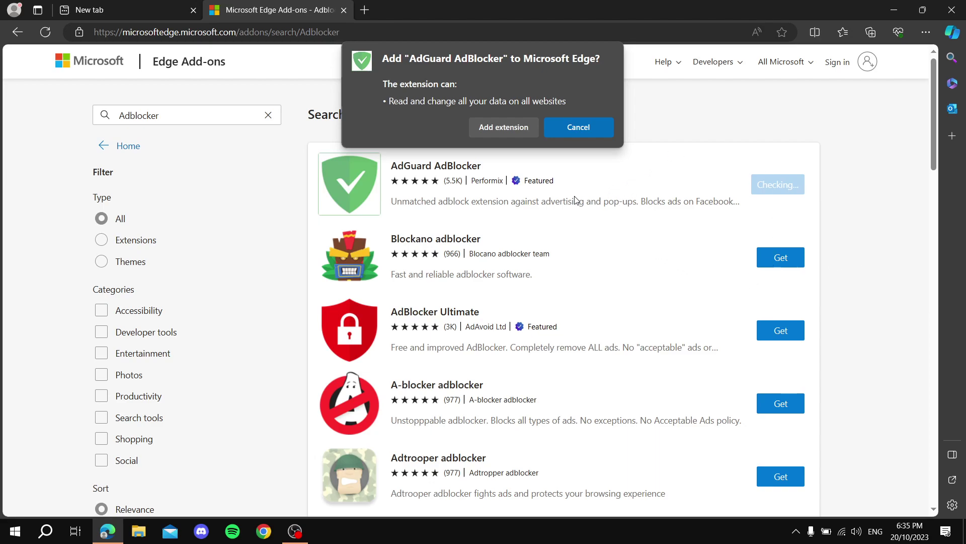
left_click(508, 125)
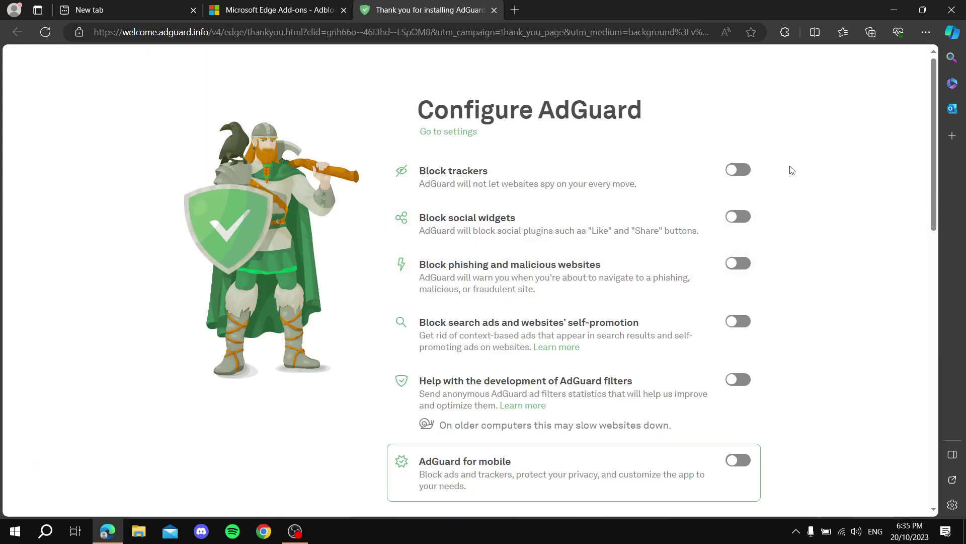
- Enable tracker, social widget, phishing and search-ad blocking in AdGuard
left_click(738, 169)
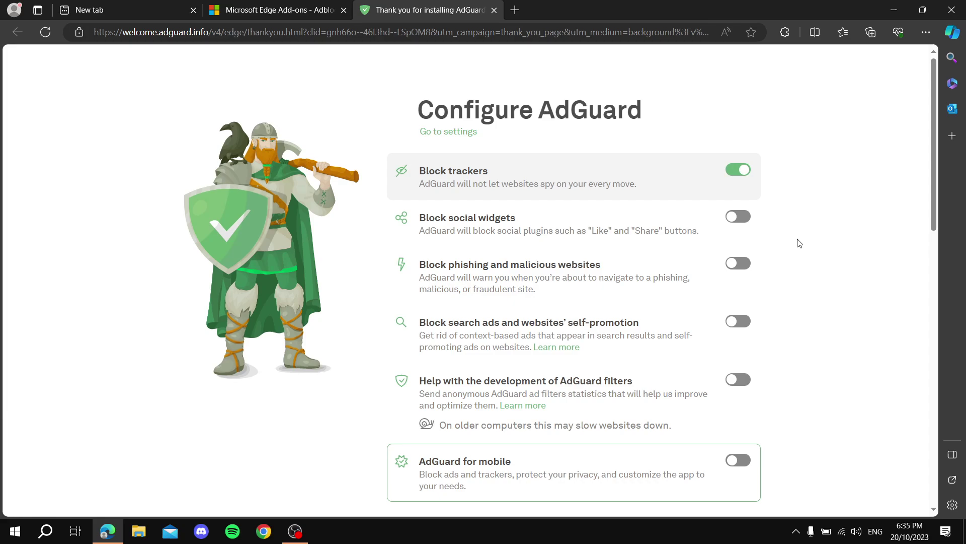
left_click(738, 217)
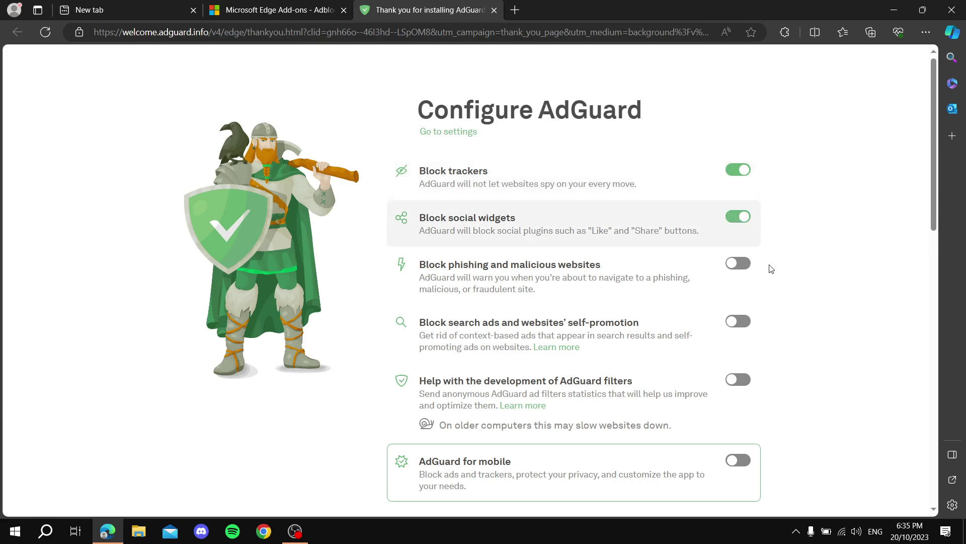
left_click(744, 266)
left_click(738, 321)
scroll(844, 261, "down", 3)
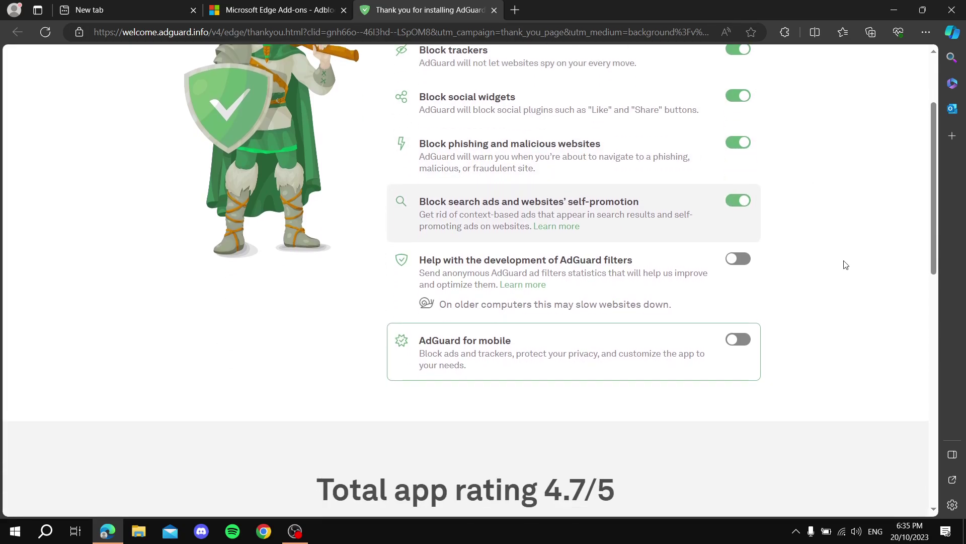
- Close the AdGuard welcome and Edge Add-ons tabs, leaving the New tab page
left_click(494, 10)
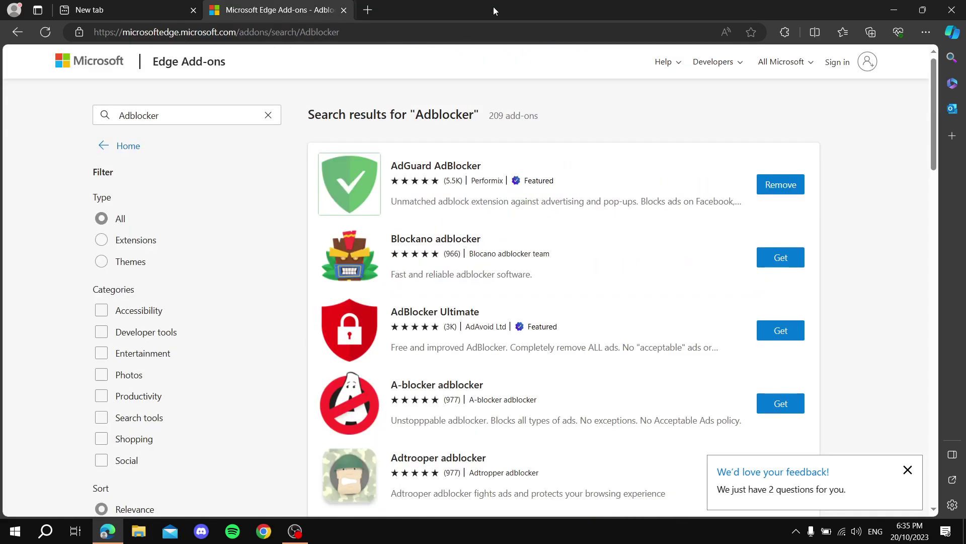
left_click(344, 9)
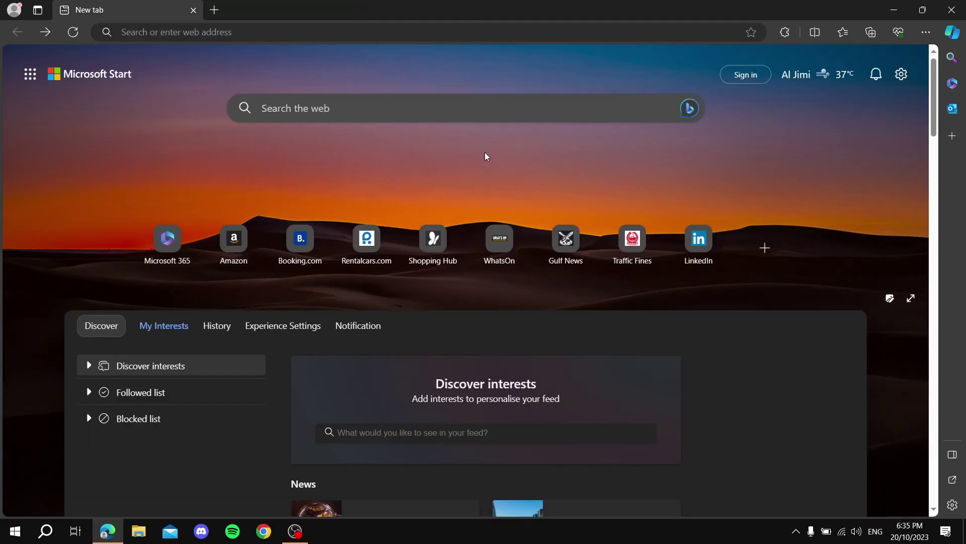